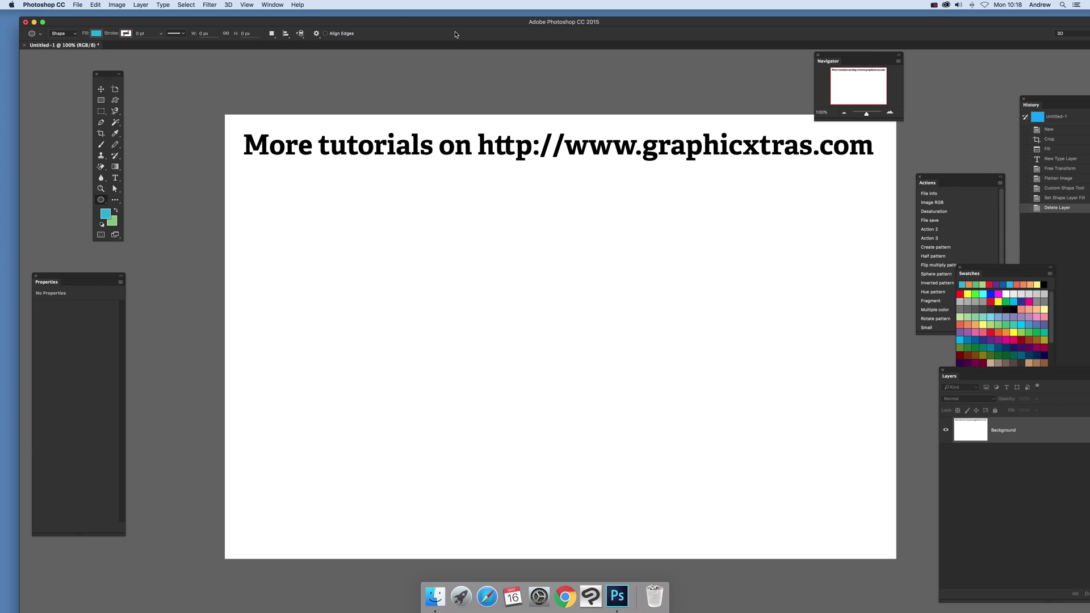
- Select the Custom Shape Tool and load the Grime Vector Pack shape set into the Shape picker
{"action": "left_click", "coordinate": [115, 101]}
{"action": "left_click", "coordinate": [356, 35]}
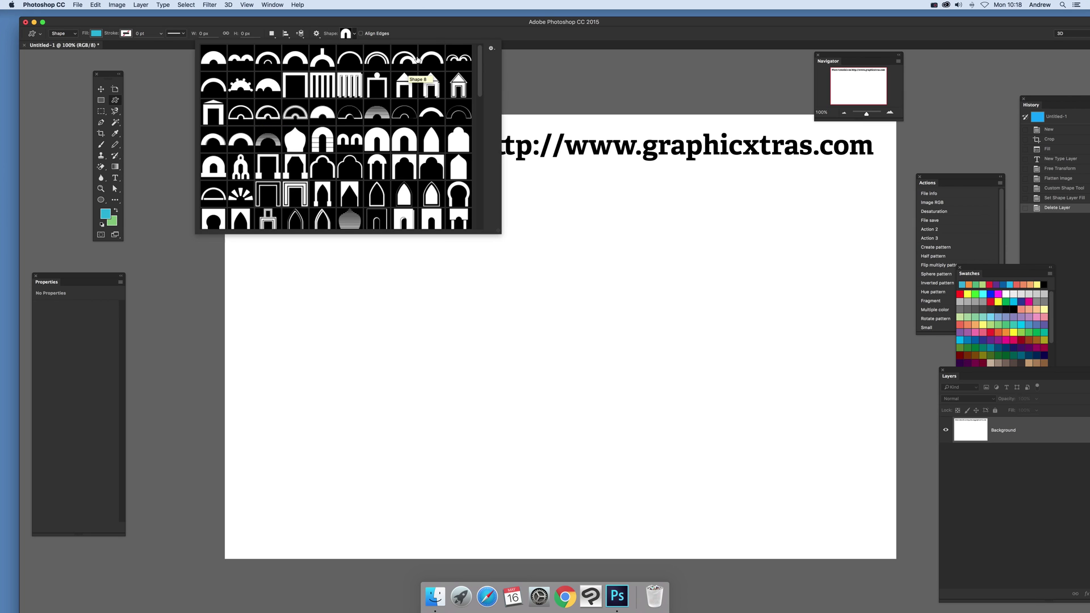
{"action": "left_click", "coordinate": [491, 48]}
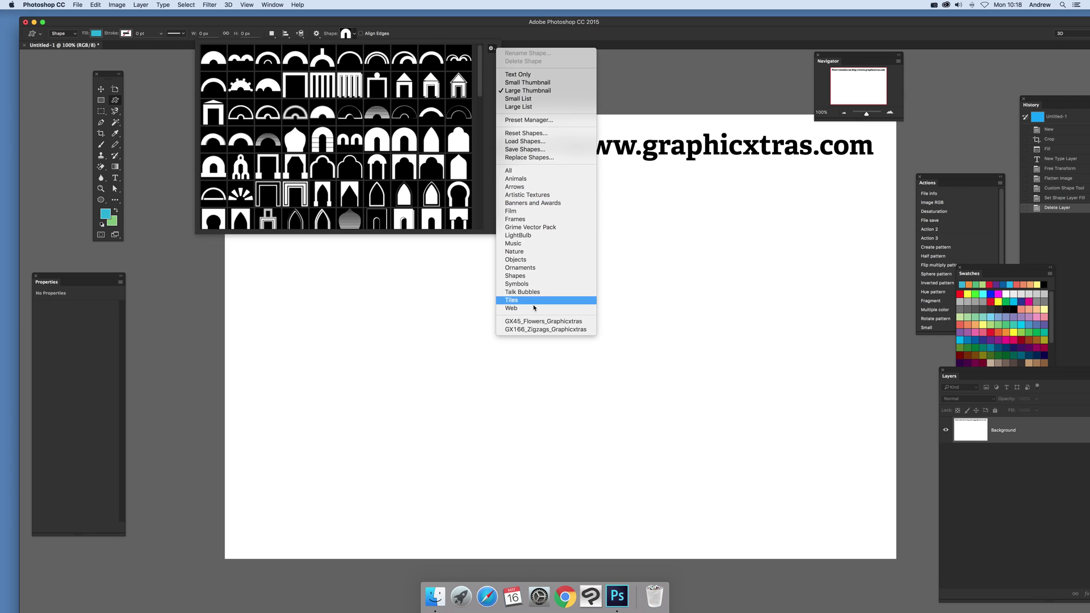
{"action": "left_click", "coordinate": [543, 229]}
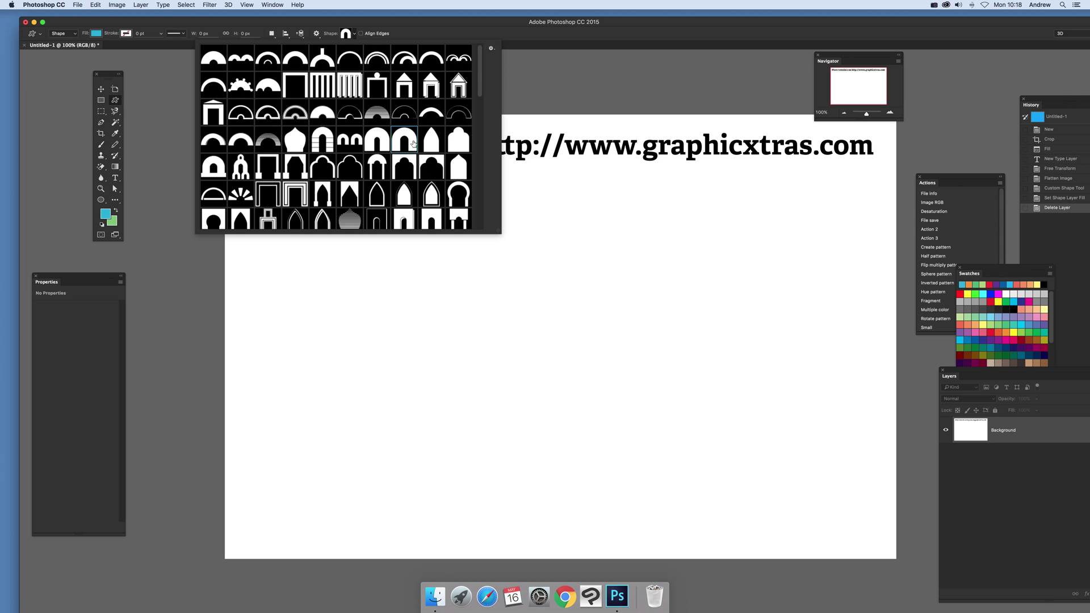
- Draw the chosen arch shape as a large shape layer across the canvas, then select the Move tool
{"action": "left_click", "coordinate": [181, 24]}
{"action": "left_click_drag", "start_coordinate": [365, 198], "coordinate": [692, 505]}
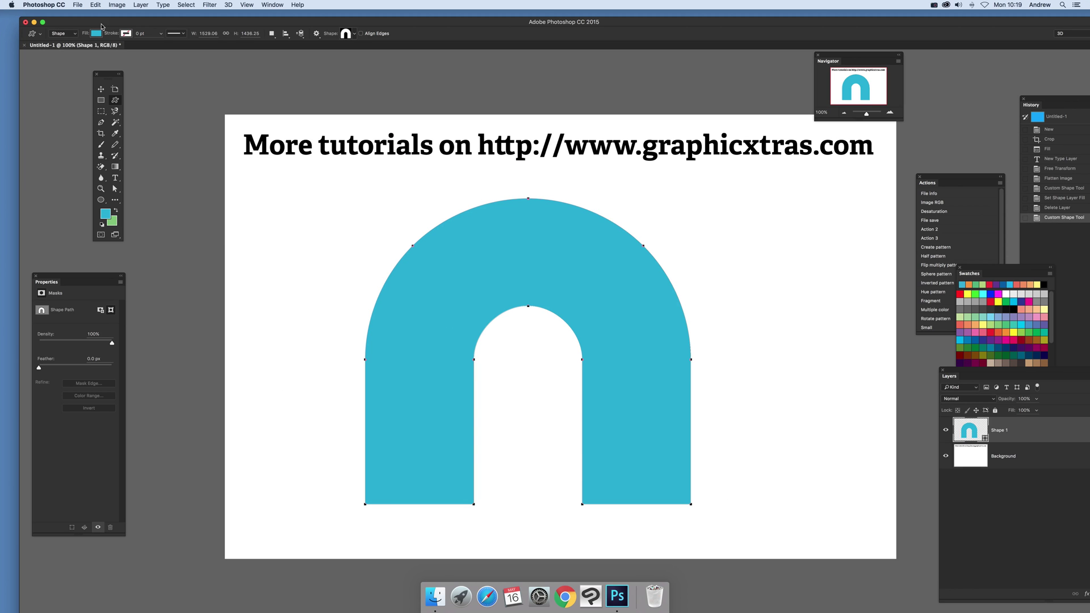
{"action": "left_click", "coordinate": [105, 90]}
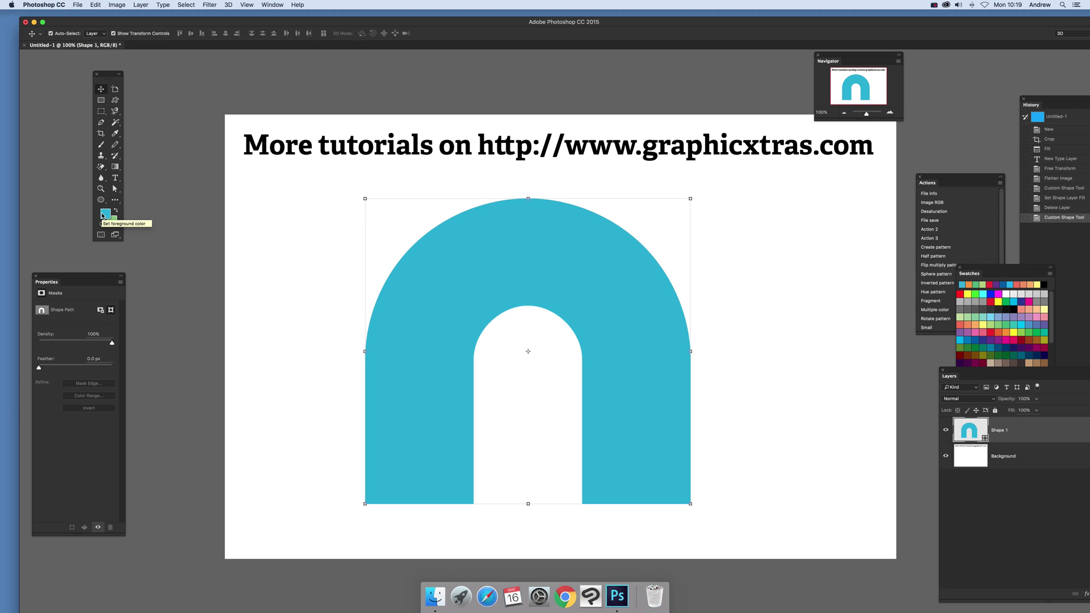
- Switch from the Custom Shape Tool to the Polygon Tool in the shape tools flyout
{"action": "left_click", "coordinate": [115, 101]}
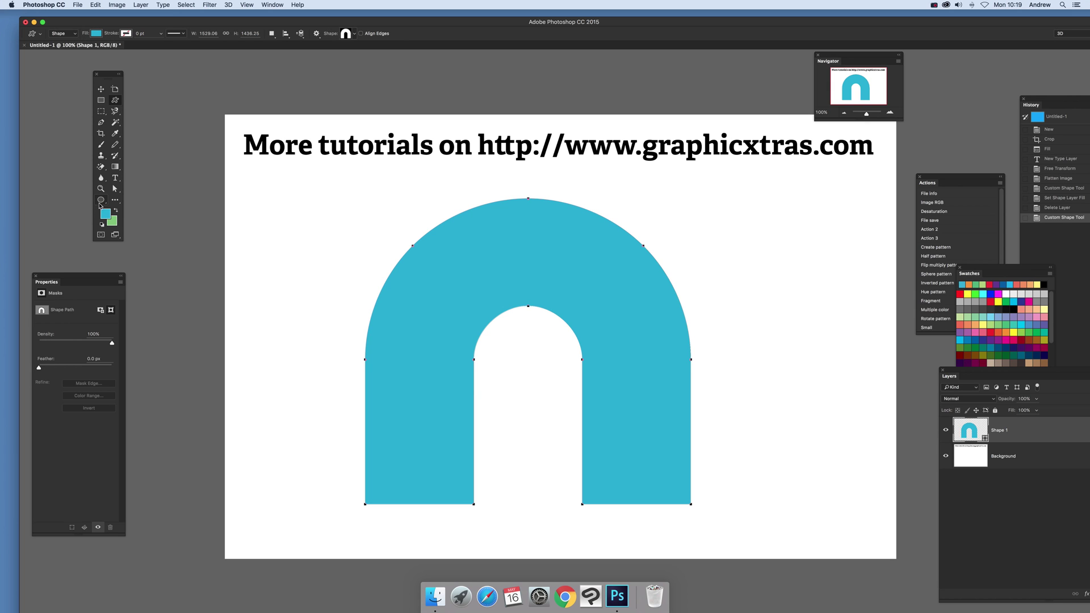
{"action": "left_click", "coordinate": [100, 205]}
{"action": "left_click", "coordinate": [103, 206]}
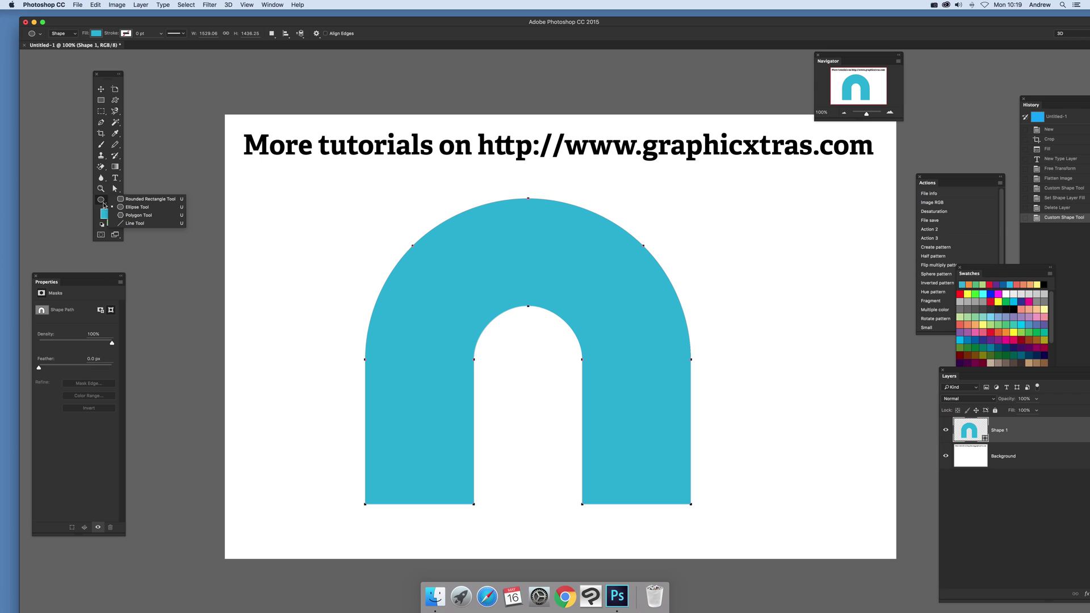
{"action": "left_click", "coordinate": [137, 215]}
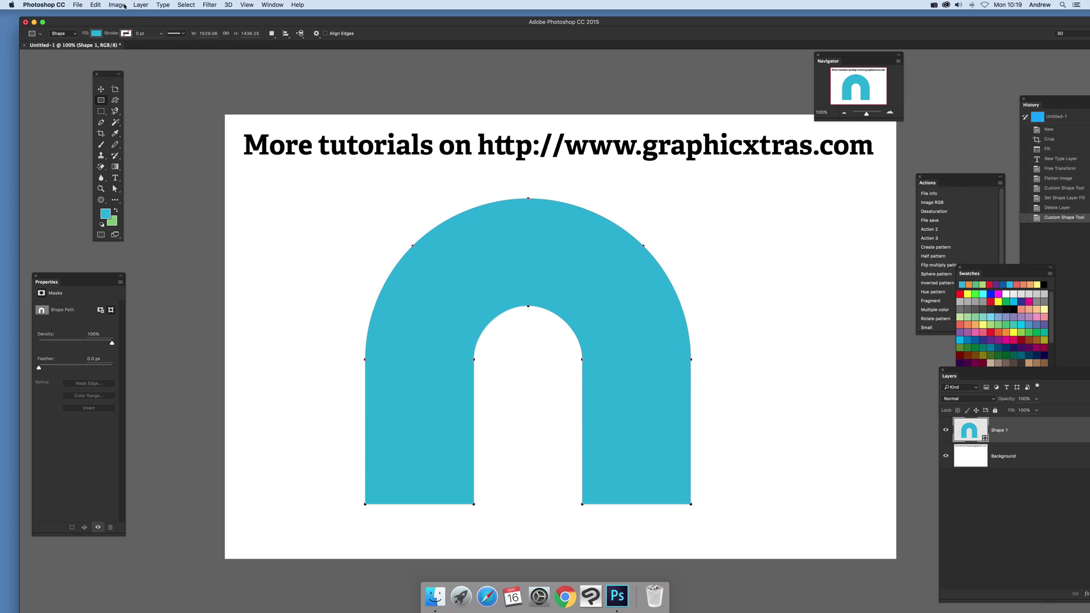
- Set the arch's fill colour to red and its stroke colour to black
{"action": "left_click", "coordinate": [95, 35]}
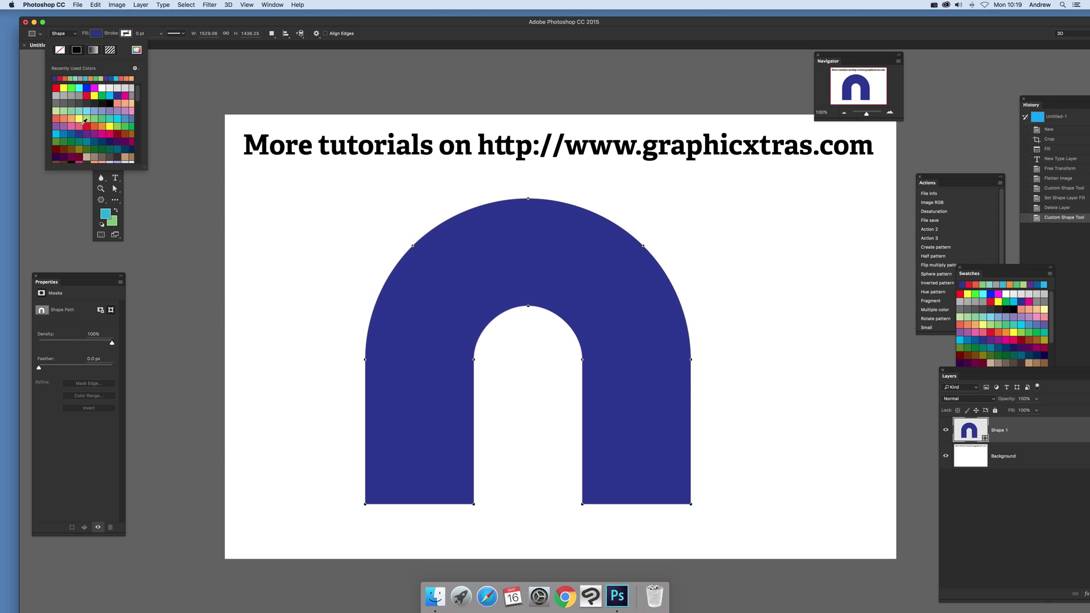
{"action": "left_click", "coordinate": [80, 119]}
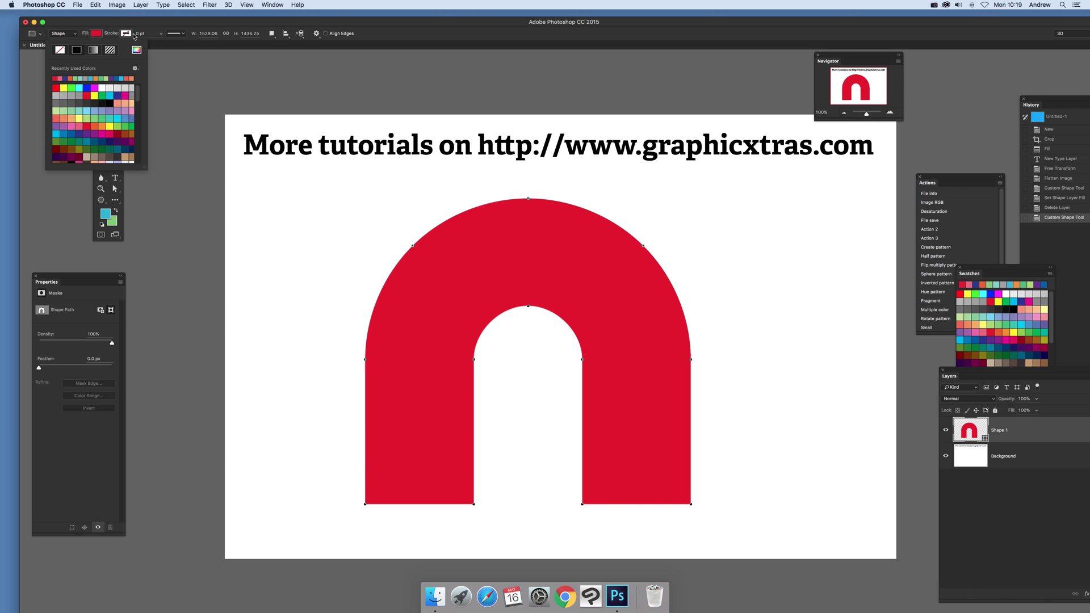
{"action": "left_click", "coordinate": [131, 35]}
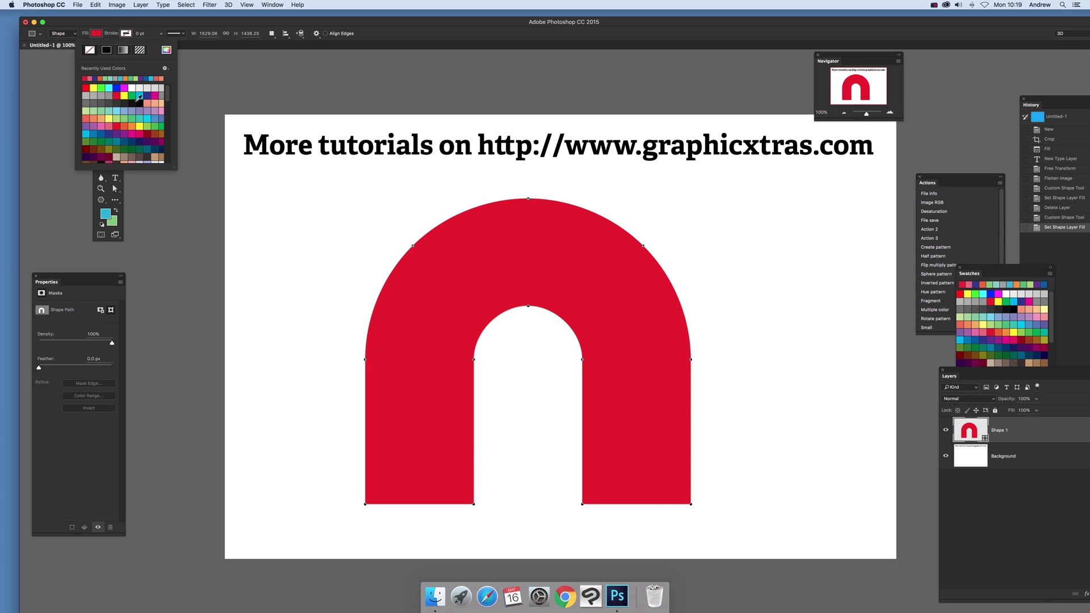
{"action": "left_click", "coordinate": [141, 102]}
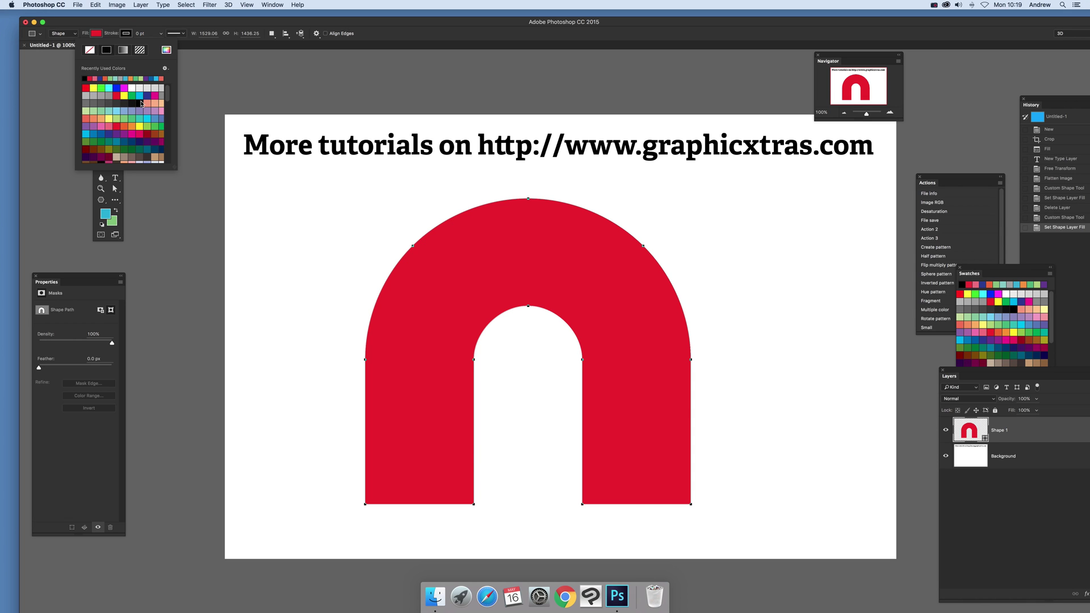
- Keep the black stroke colour and set the arch's stroke width to 4 pt
{"action": "left_click", "coordinate": [147, 34]}
{"action": "double_click", "coordinate": [149, 33]}
{"action": "type", "text": "4"}
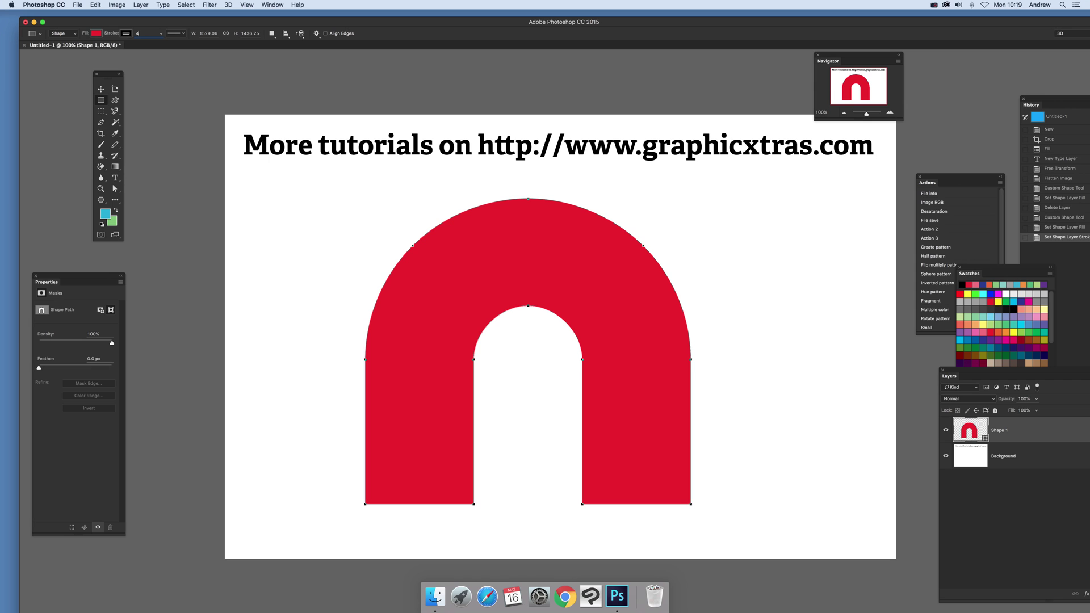
{"action": "key", "text": "Return"}
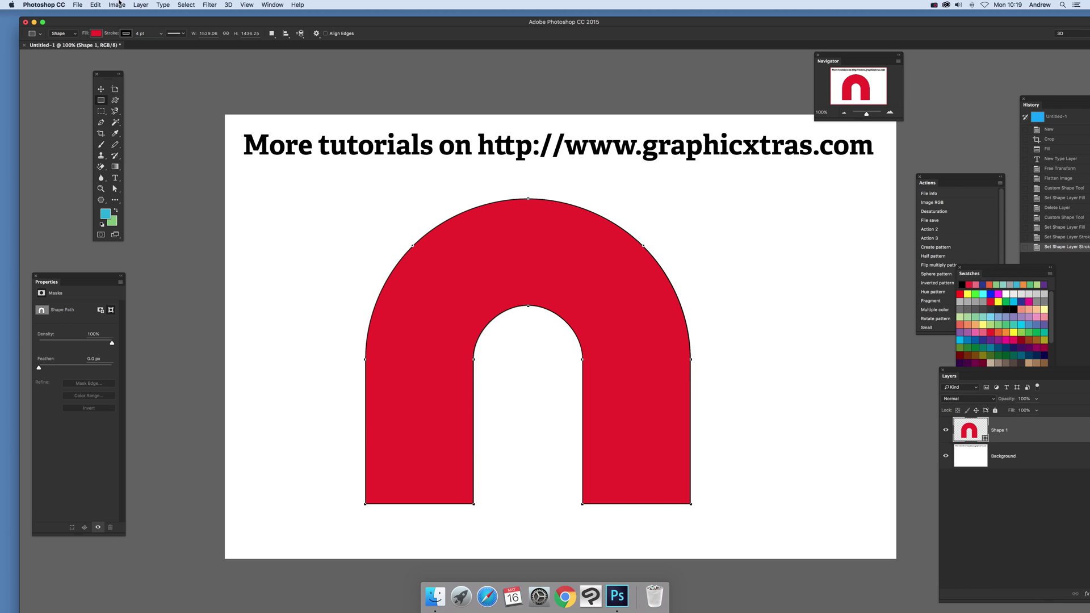